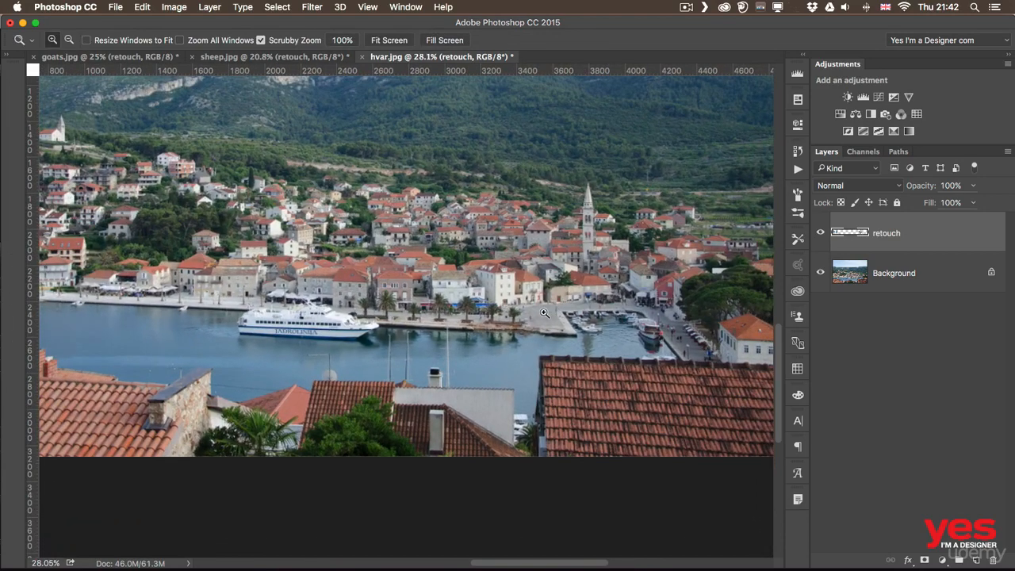
key("s")
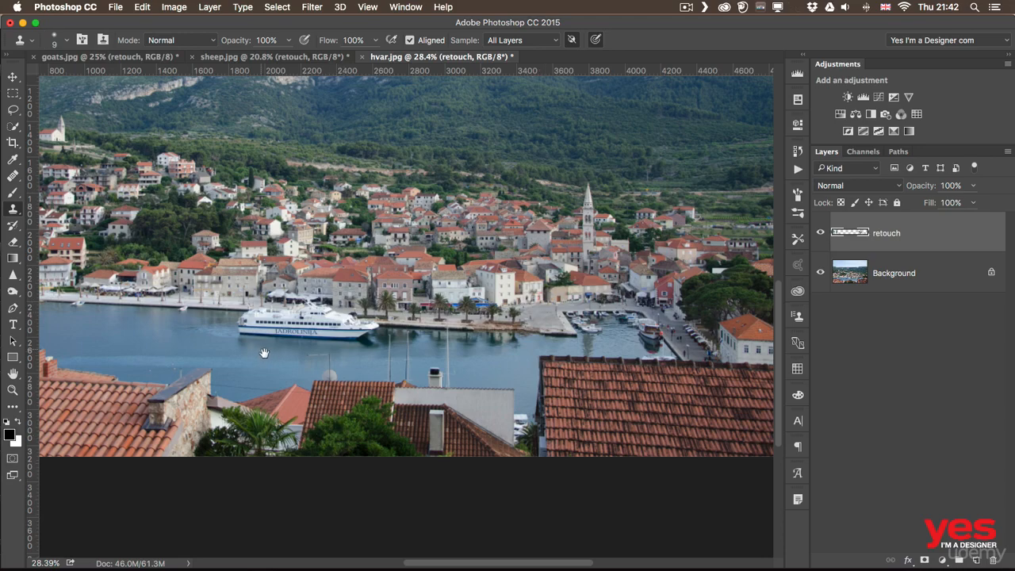
left_click_drag(264, 353, 413, 358)
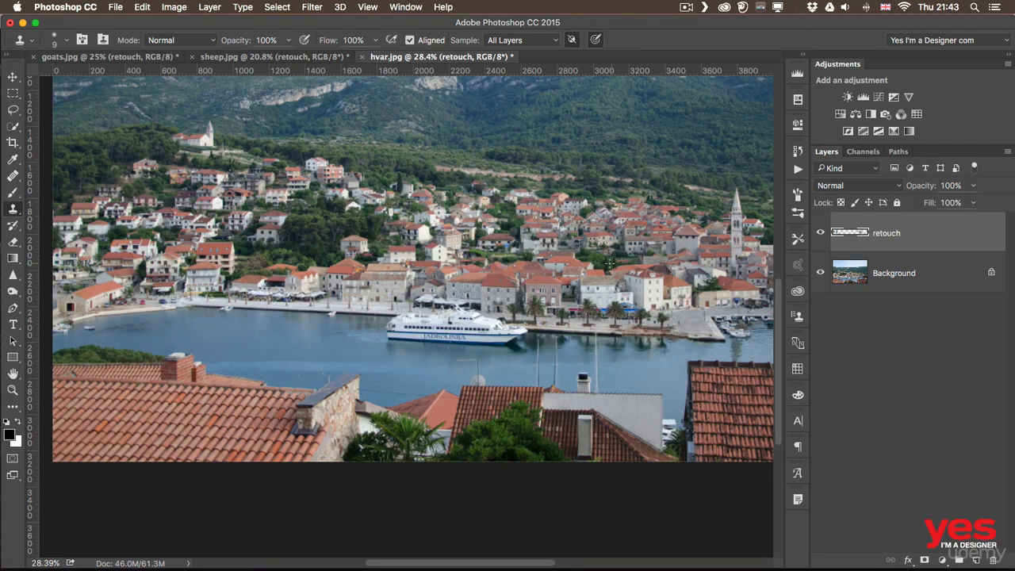
left_click_drag(584, 442, 372, 384)
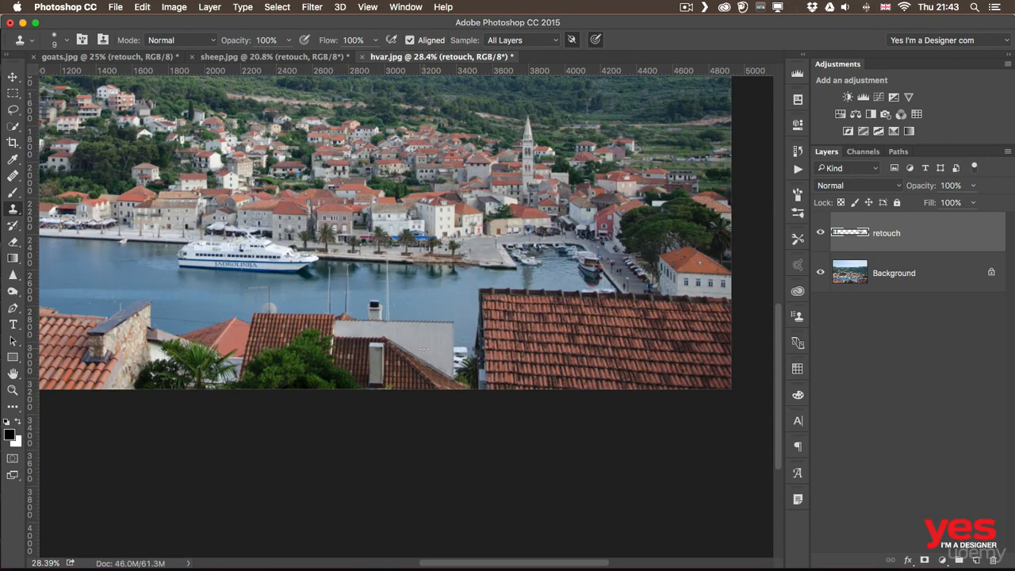
key("z")
mouse_move(441, 353)
left_mouse_down()
mouse_move(481, 367)
mouse_move(474, 378)
left_mouse_up()
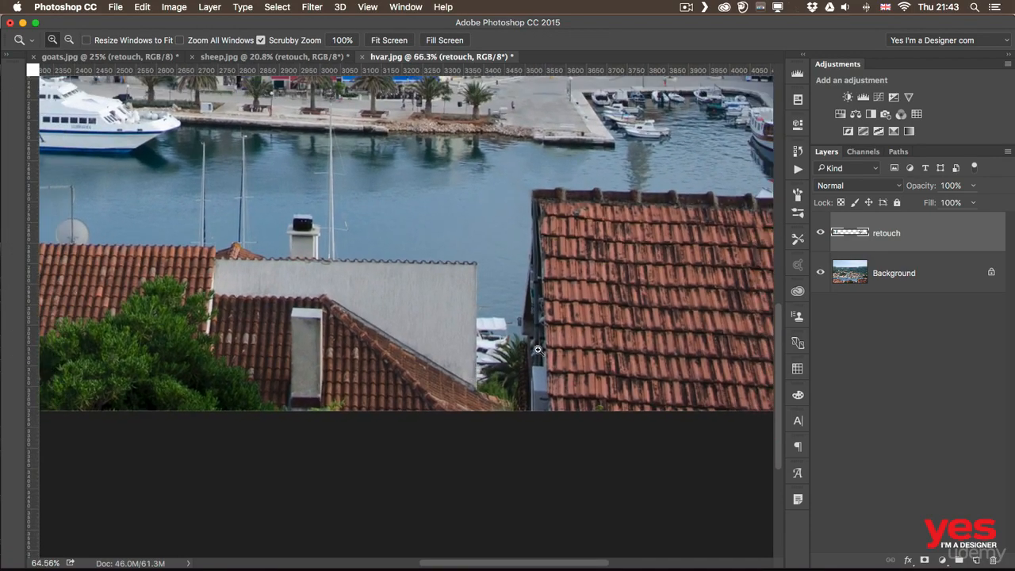
key("s")
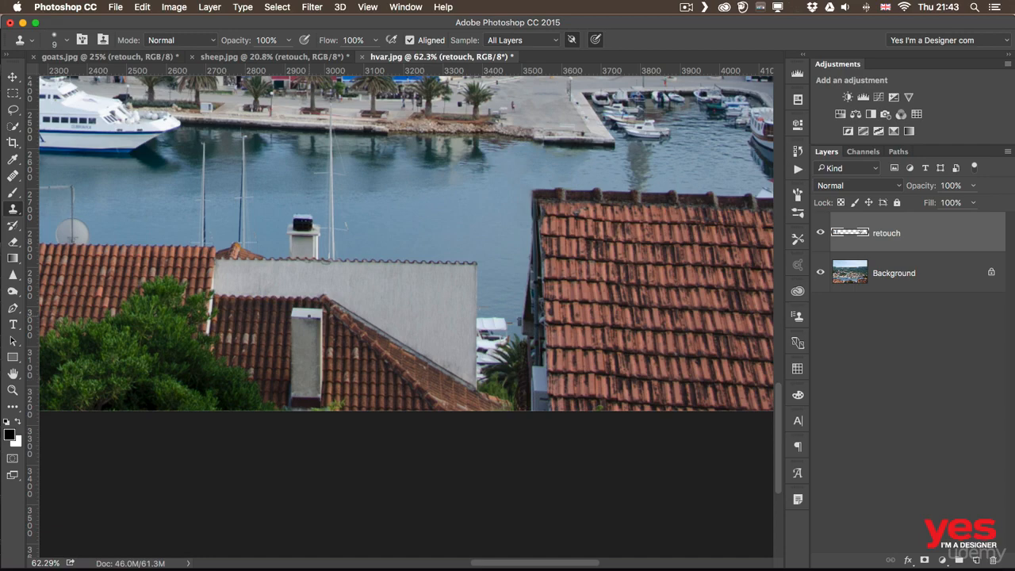
key("super+0")
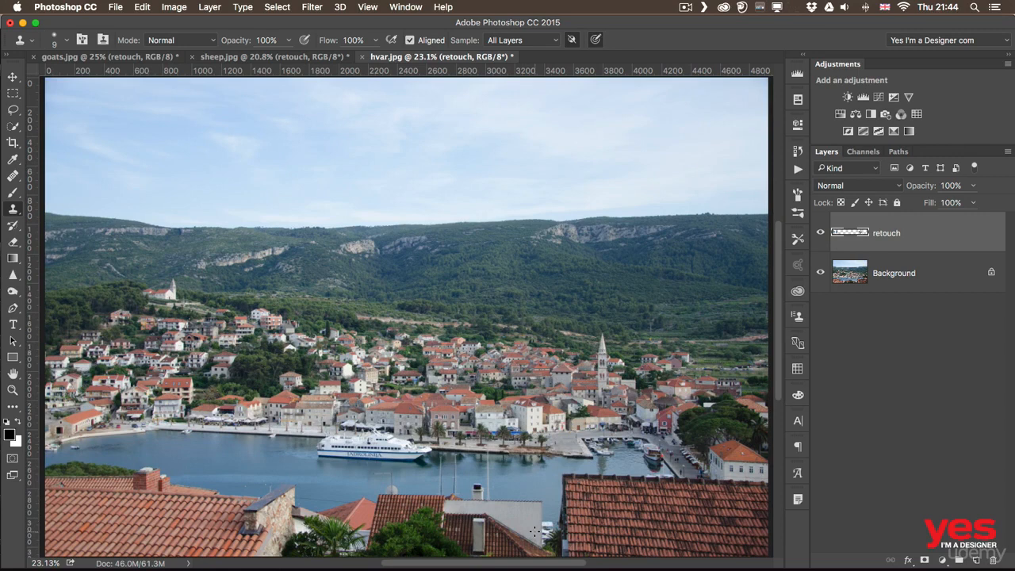
- Select the pale plastered wall between the foreground roofs with the Quick Selection tool
key("z")
mouse_move(525, 521)
left_mouse_down()
mouse_move(575, 508)
mouse_move(569, 487)
mouse_move(559, 495)
mouse_move(568, 495)
left_mouse_up()
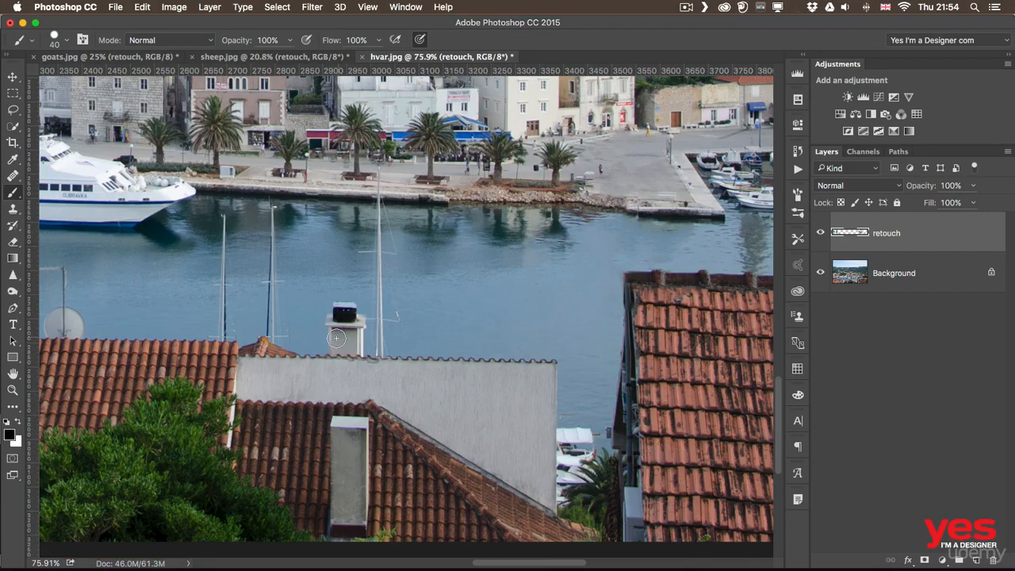
left_click(15, 128)
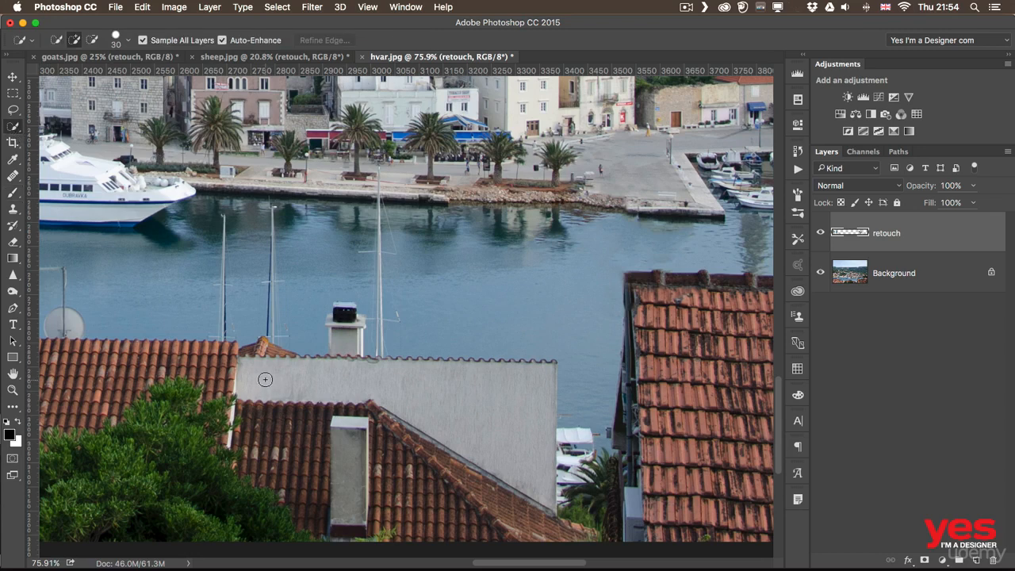
mouse_move(265, 380)
left_mouse_down()
mouse_move(367, 376)
mouse_move(450, 394)
left_mouse_up()
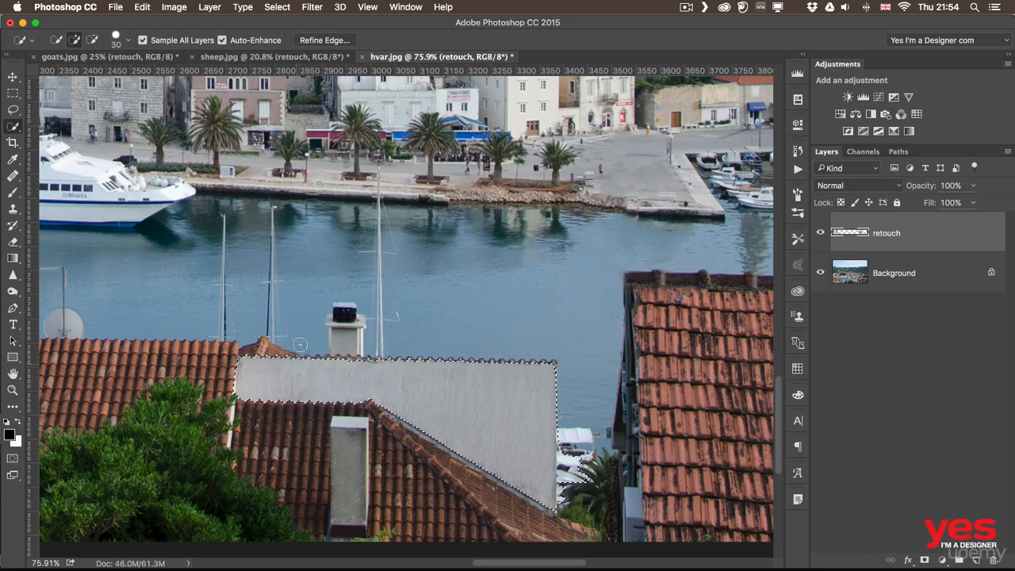
- In Quick Mask mode, paint with white to add the wall's top edge, small roof peak, white chimney and moored boats to the selection
key("q")
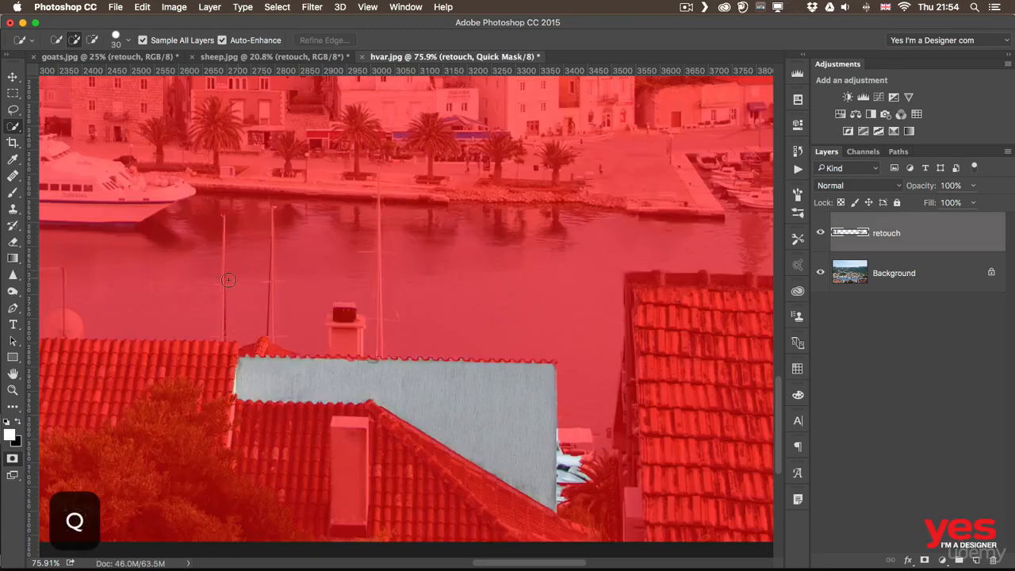
left_click(13, 191)
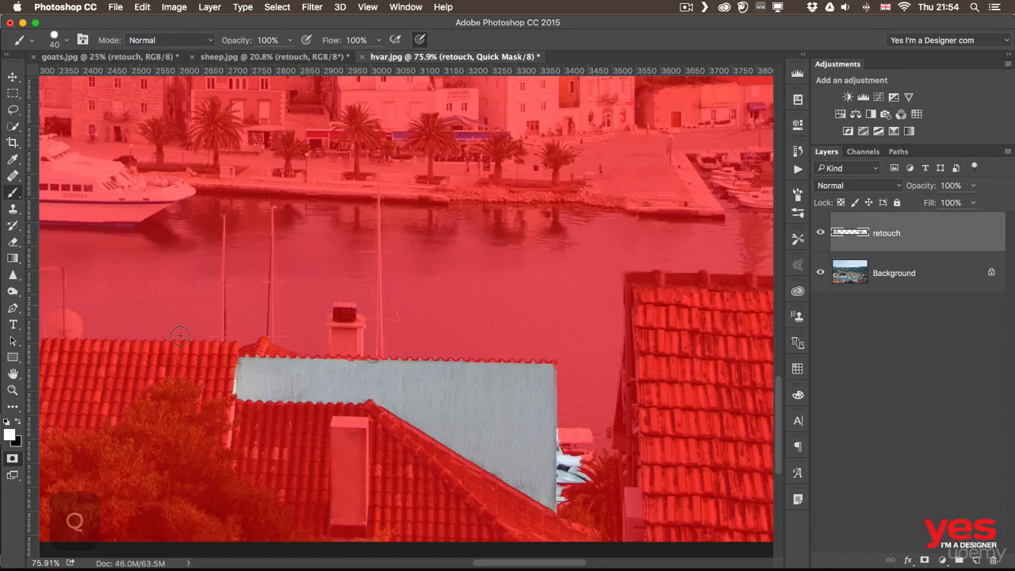
mouse_move(265, 354)
left_mouse_down()
mouse_move(265, 341)
mouse_move(246, 352)
mouse_move(249, 340)
mouse_move(328, 367)
mouse_move(321, 354)
mouse_move(547, 362)
mouse_move(517, 359)
mouse_move(557, 385)
mouse_move(562, 448)
mouse_move(587, 448)
mouse_move(593, 434)
mouse_move(582, 429)
mouse_move(595, 444)
left_mouse_up()
mouse_move(330, 347)
left_mouse_down()
mouse_move(338, 310)
mouse_move(358, 330)
mouse_move(343, 316)
mouse_move(351, 349)
mouse_move(360, 330)
mouse_move(361, 310)
mouse_move(333, 303)
mouse_move(324, 344)
mouse_move(327, 310)
mouse_move(345, 303)
mouse_move(370, 349)
left_mouse_up()
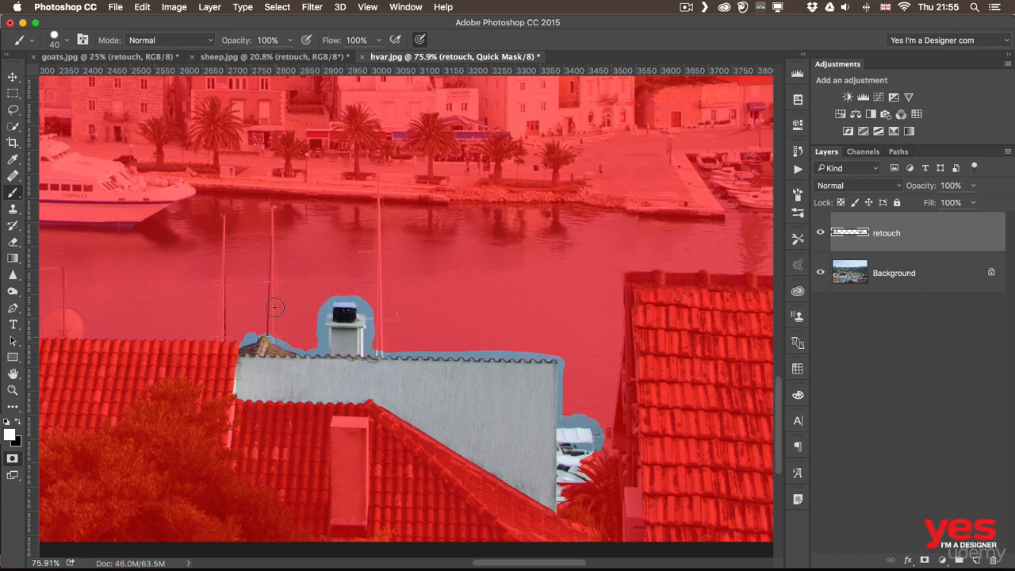
left_click_drag(255, 341, 295, 349)
- Paint black on the mask with a 10 px brush along the pale wall's left edge, and convert the mask back to a selection
key("z")
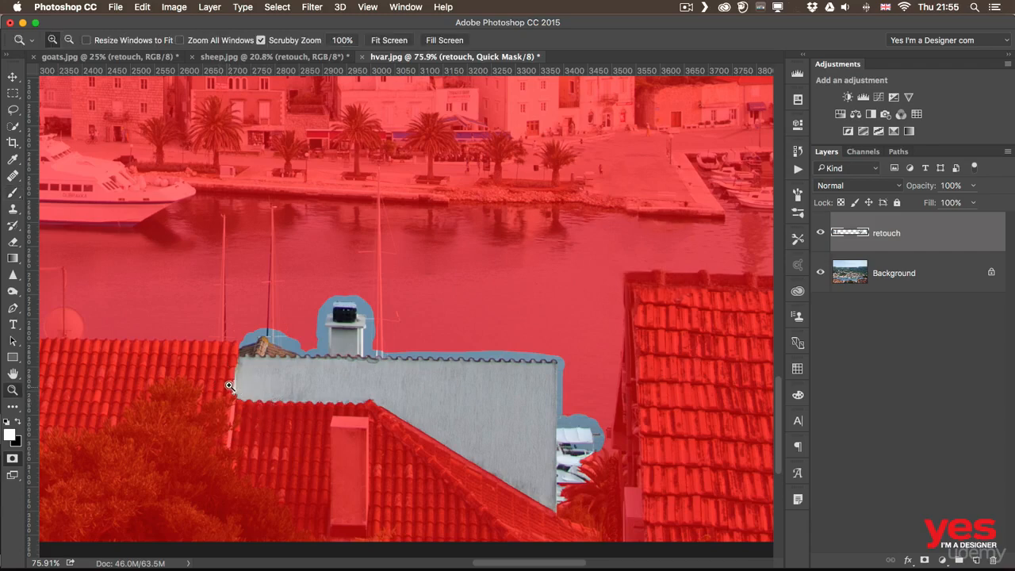
left_click_drag(230, 379, 270, 380)
key("b")
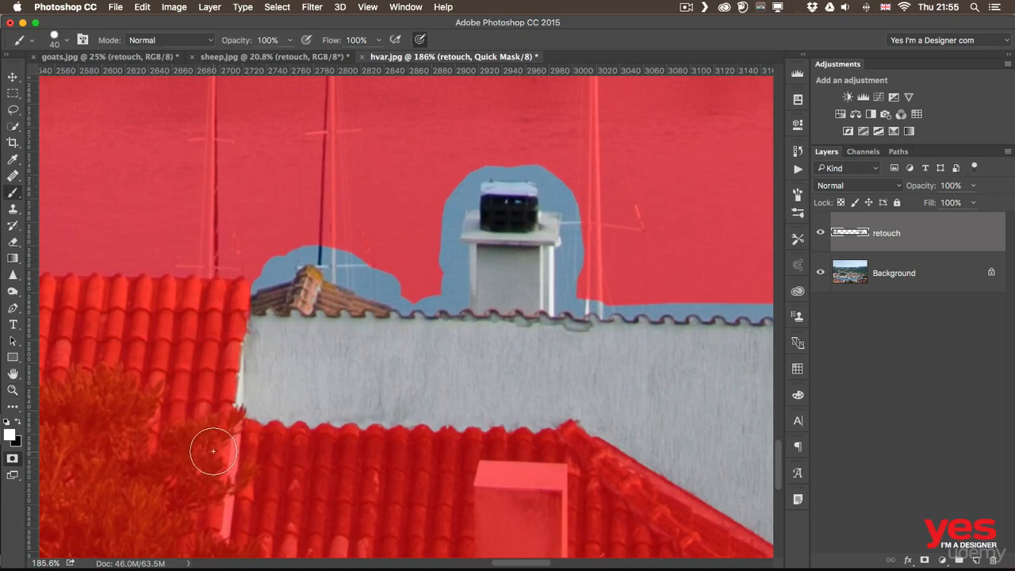
key("bracketleft")
key("bracketleft")
key("x")
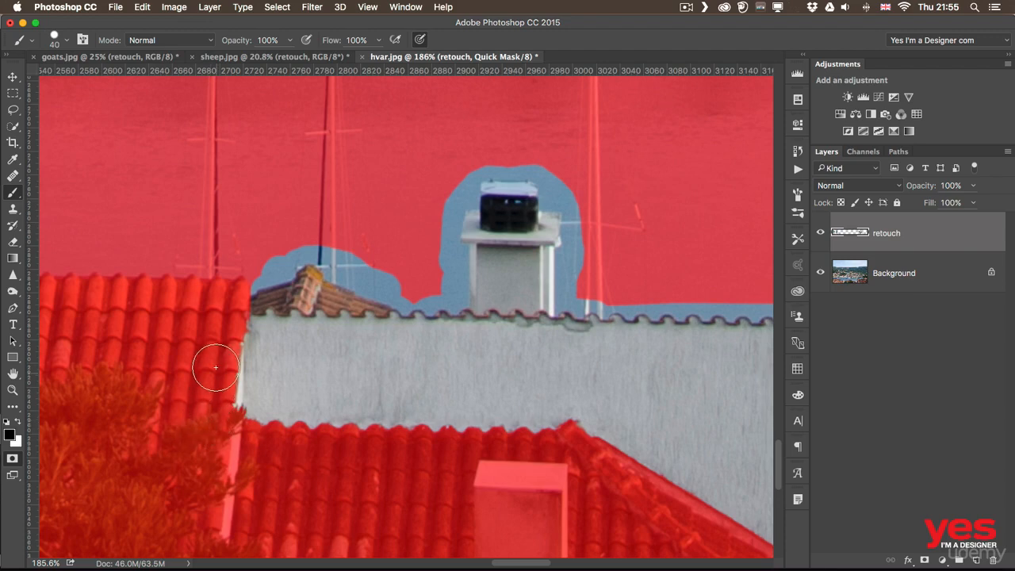
key("bracketleft")
mouse_move(236, 387)
left_mouse_down()
mouse_move(237, 414)
mouse_move(242, 322)
mouse_move(239, 415)
left_mouse_up()
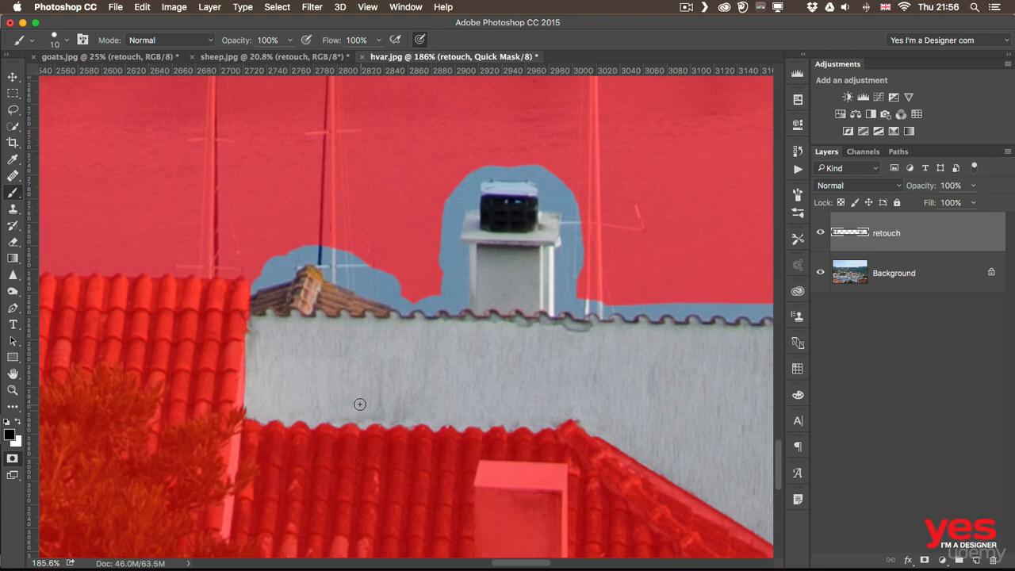
key("q")
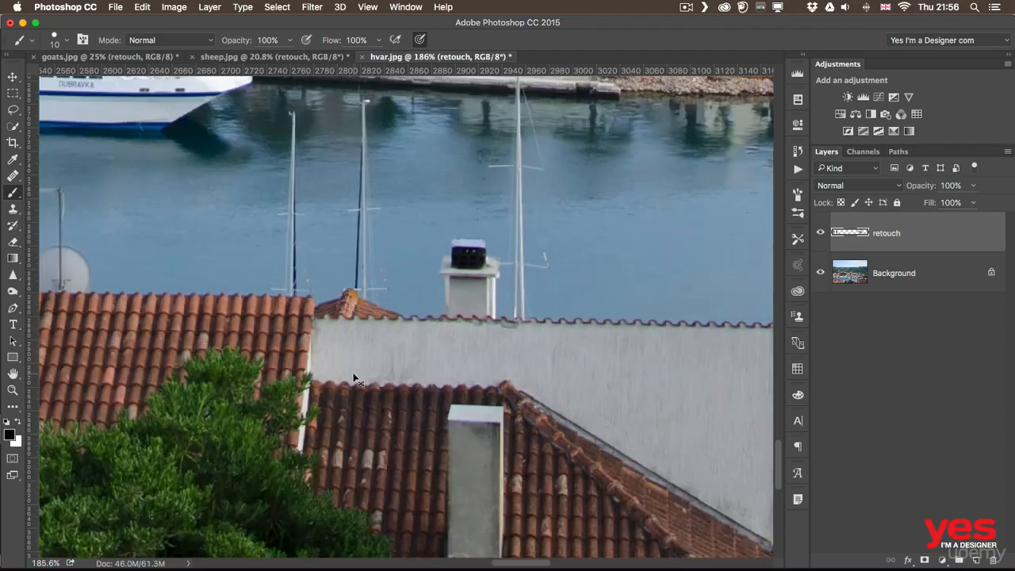
- Try to cover the selected wall with sampled sea water using a 150 px Healing Brush
key("super+minus")
key("super+minus")
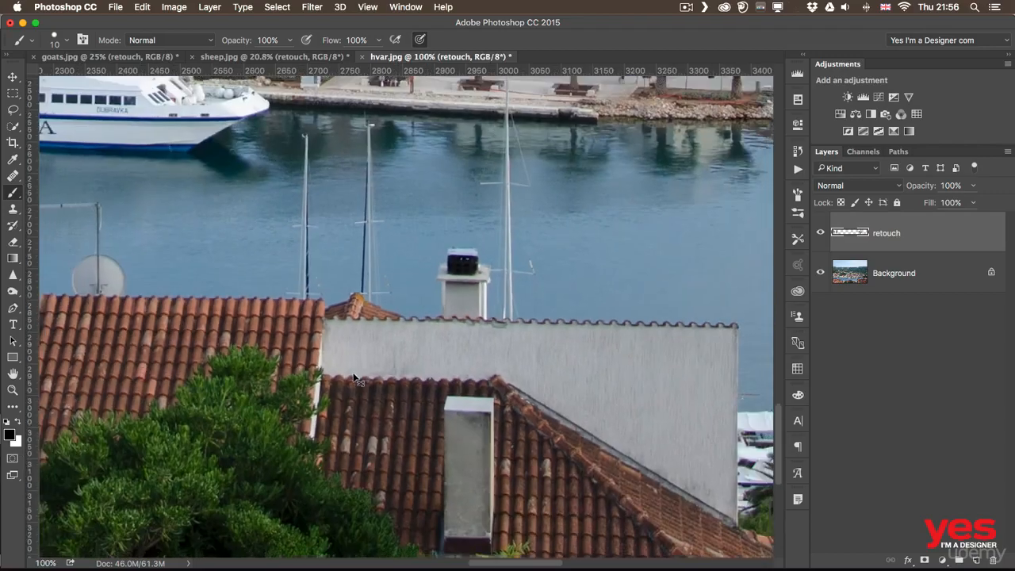
scroll(482, 351, "right", 3)
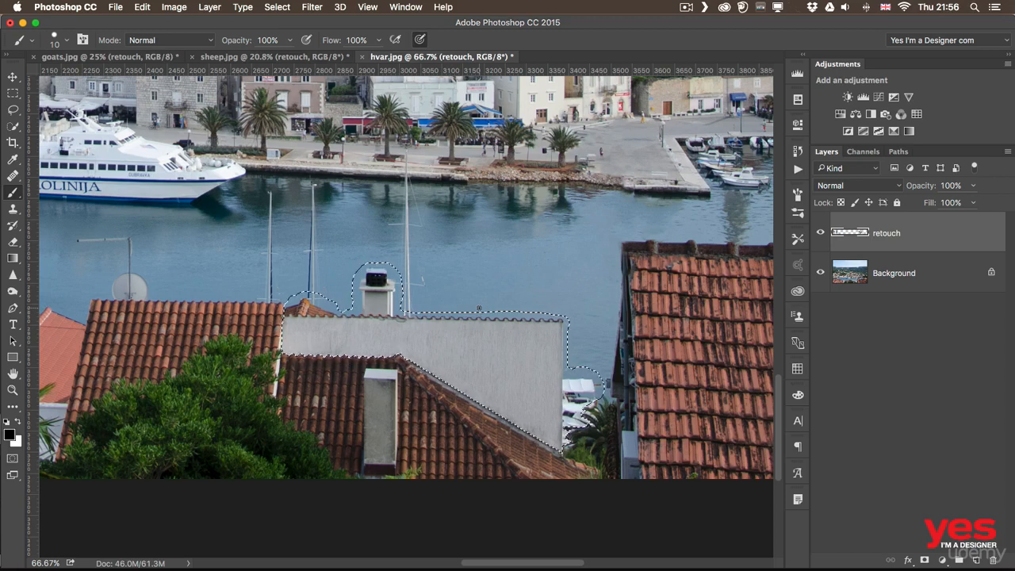
key("j")
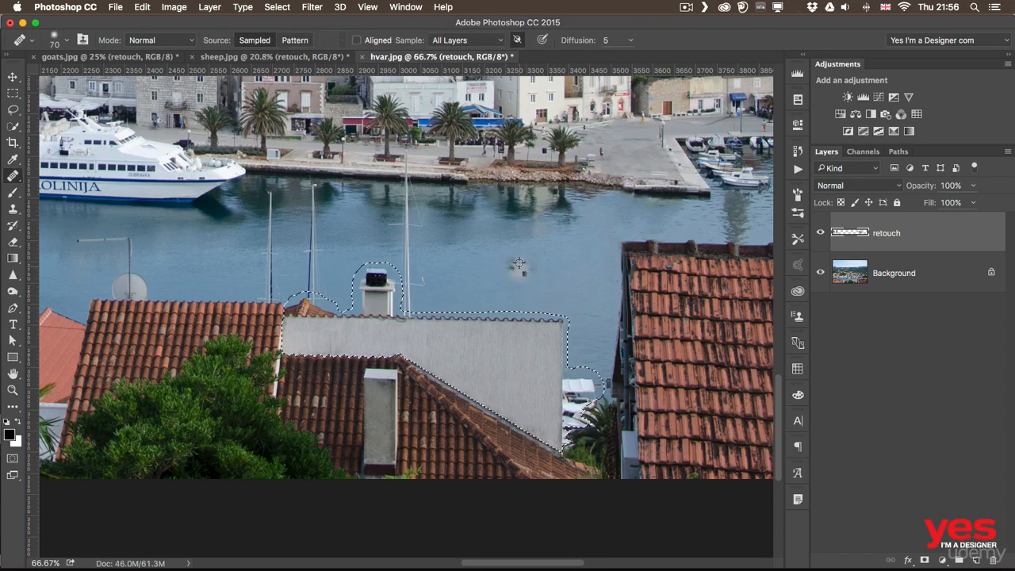
left_click(549, 261, "alt")
key("bracketright")
key("bracketright")
key("bracketright")
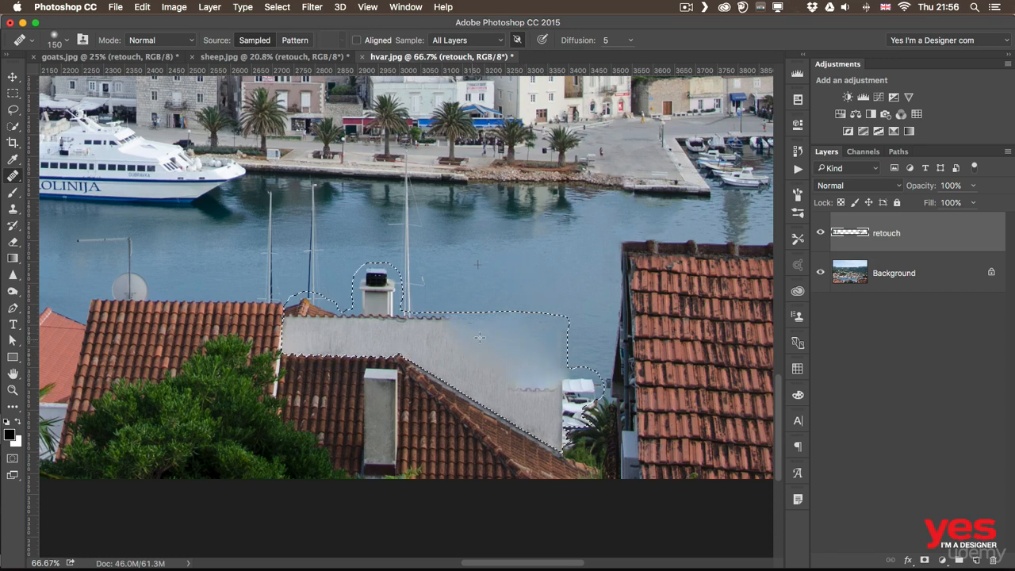
left_click_drag(479, 338, 552, 417)
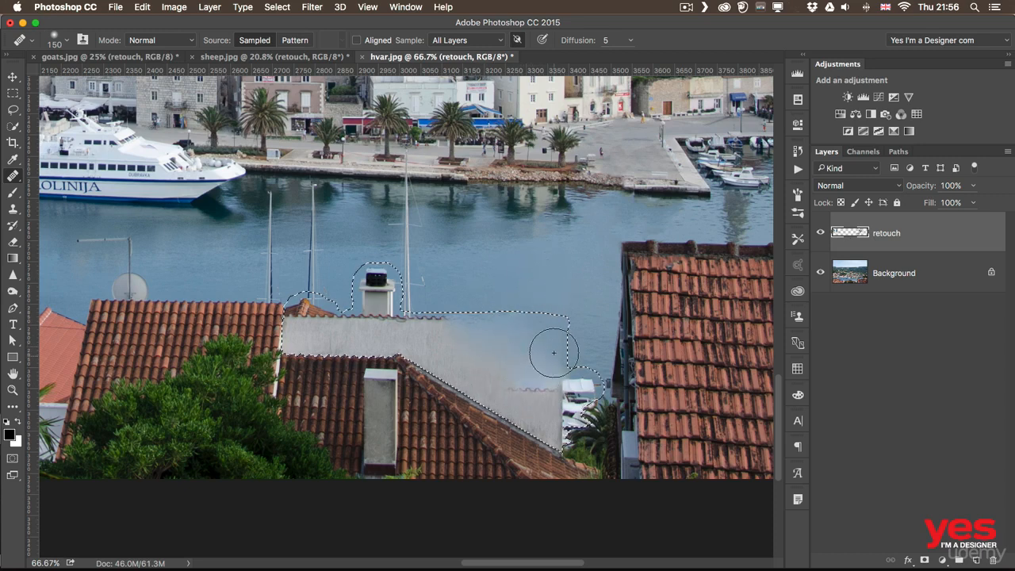
- Clone sea water over the right-hand part of the selected wall with a 175 px Clone Stamp
left_click(14, 210)
key("bracketright")
key("bracketright")
key("bracketright")
key("bracketright")
key("bracketright")
key("bracketright")
key("bracketright")
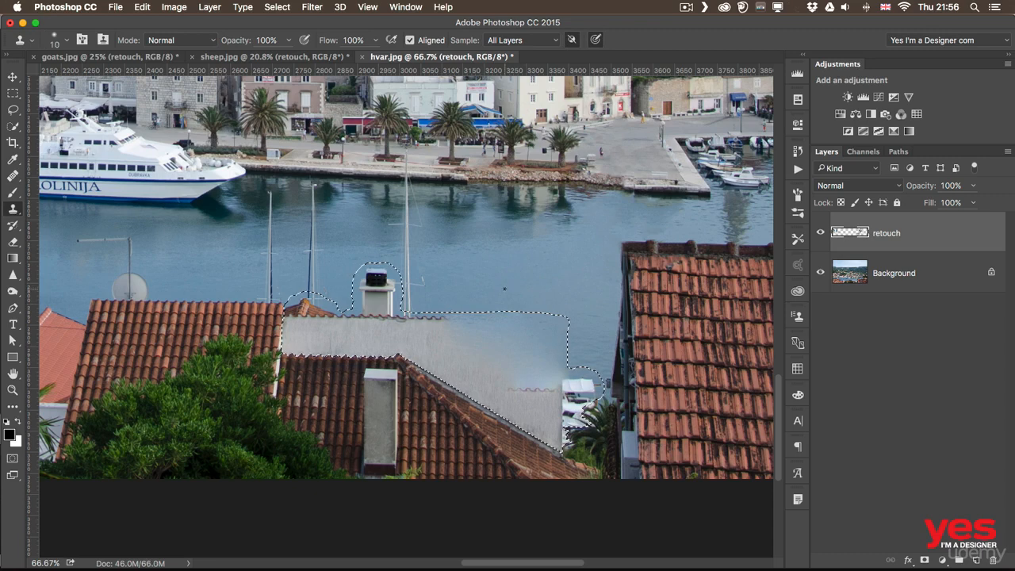
key("bracketright")
key("bracketright")
key("bracketright")
key("bracketright")
key("bracketright")
key("bracketright")
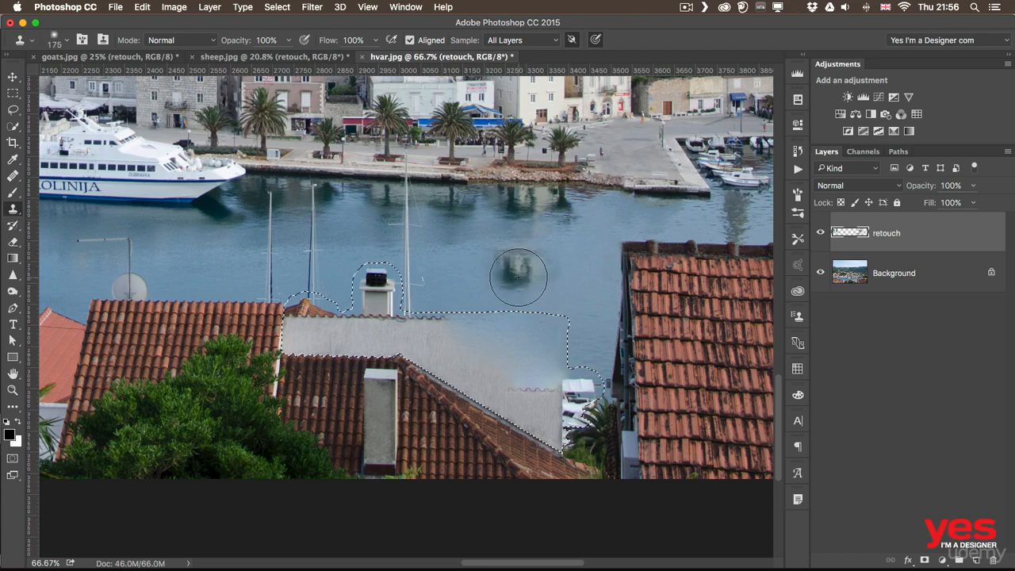
left_click(537, 277, "alt")
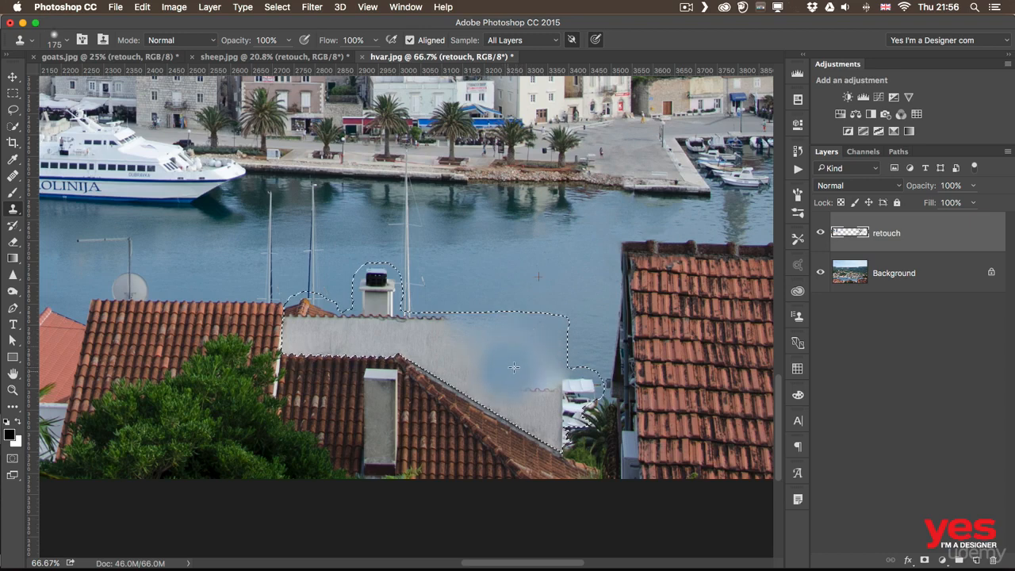
left_click_drag(513, 367, 515, 347)
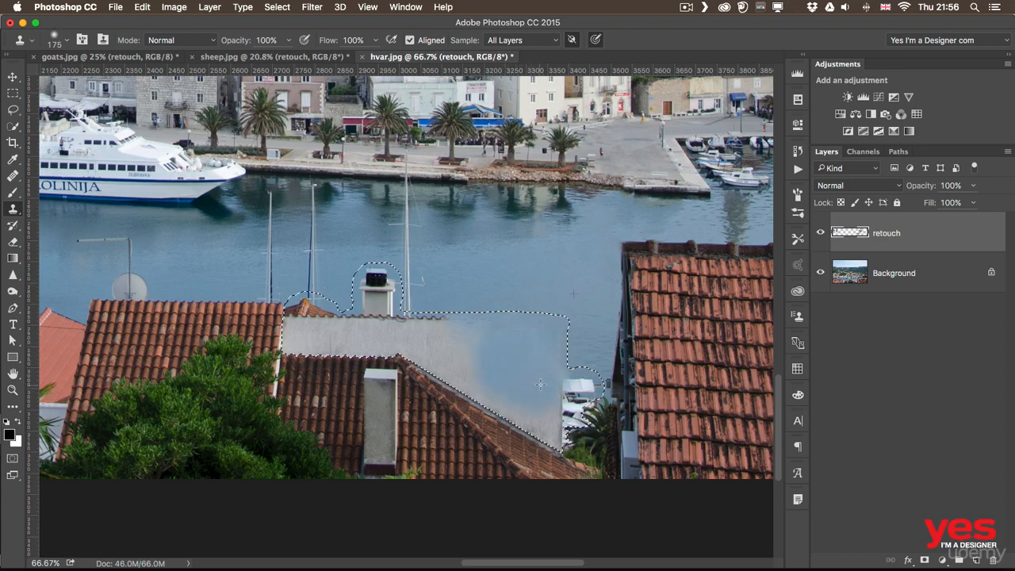
- Clone more sampled sea water over the wall's lower corner and the moored boats, undoing the stray stamp
left_click(521, 268, "alt")
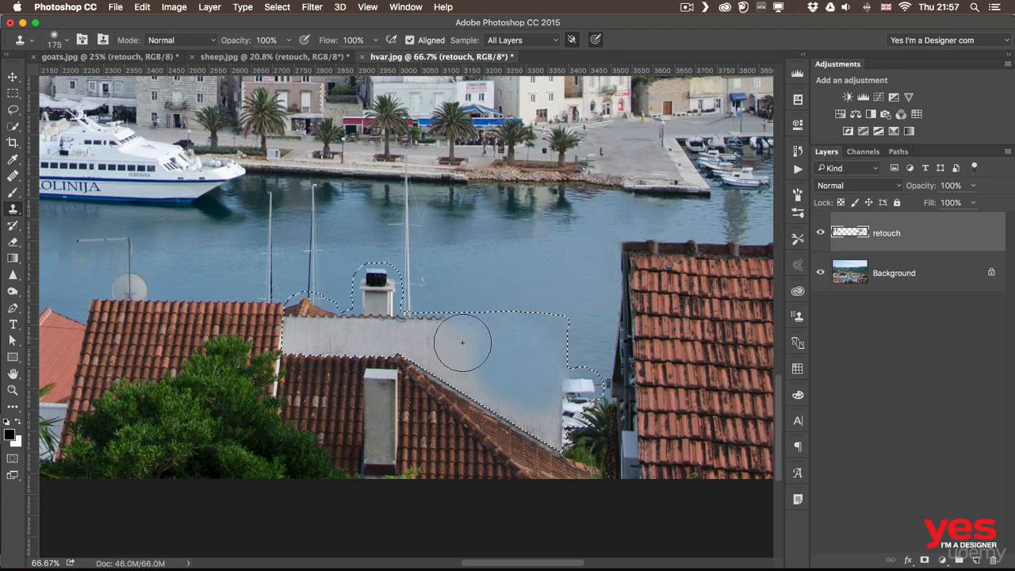
left_click(514, 269, "alt")
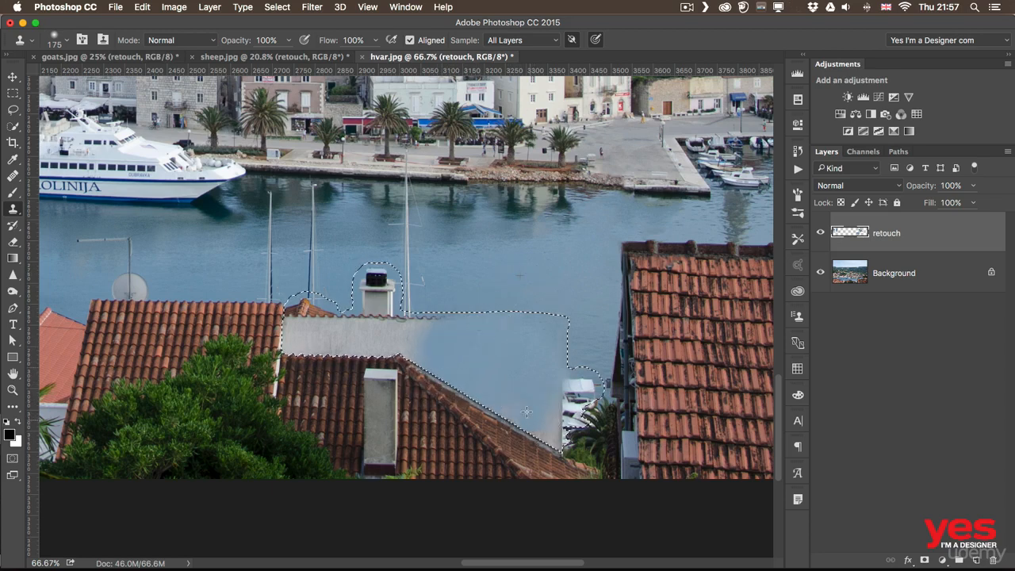
left_click(492, 460)
key("super+z")
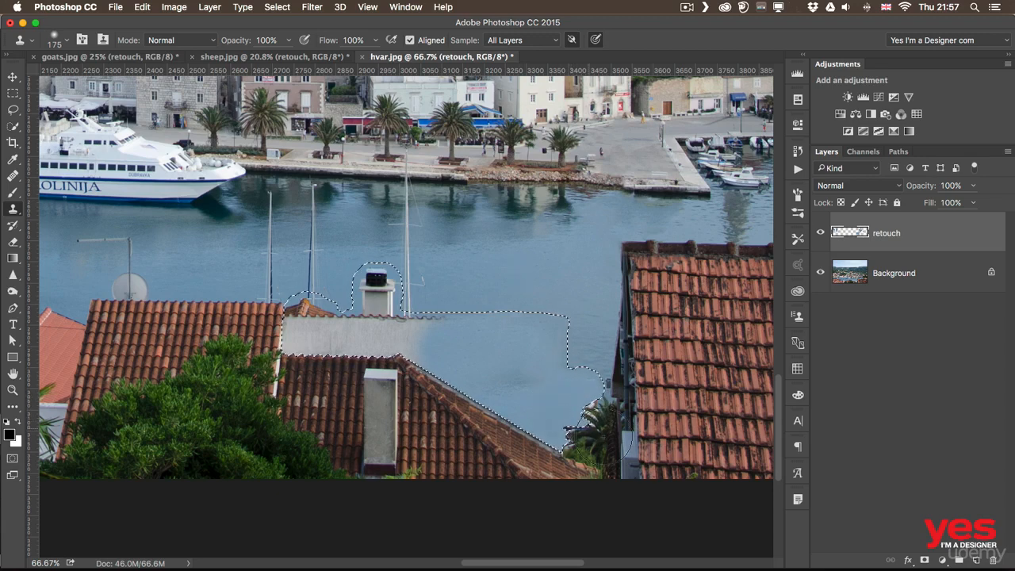
- Clone sea water over the remaining wall, small roof peak and white chimney, and clear the selection
left_click(536, 283, "alt")
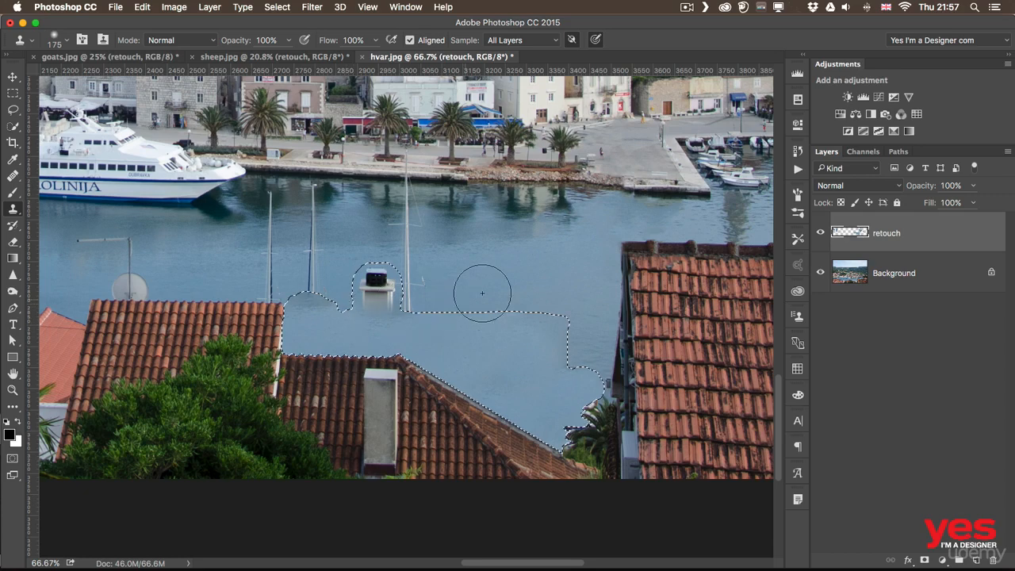
left_click(512, 283, "alt")
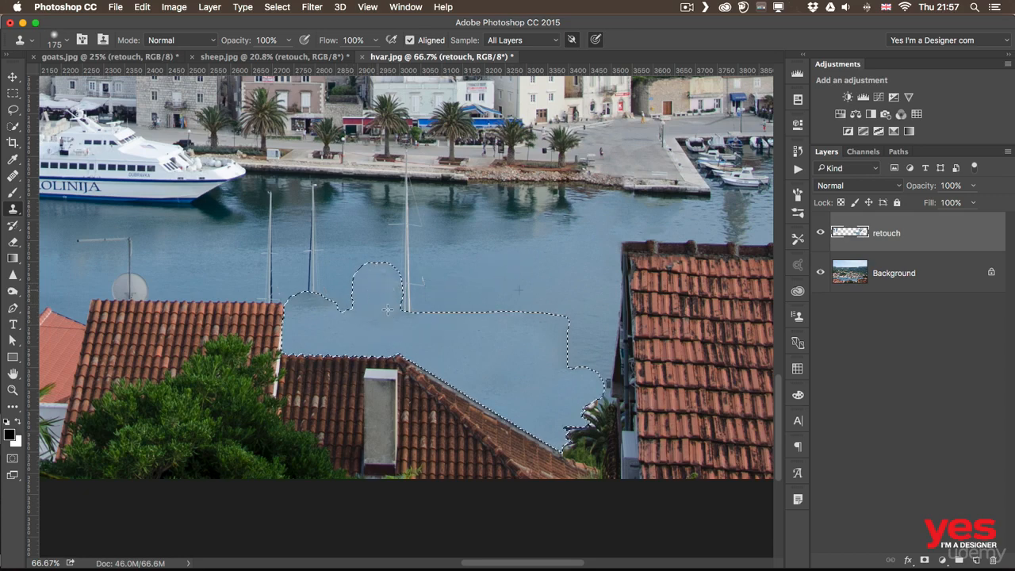
left_click(498, 275, "alt")
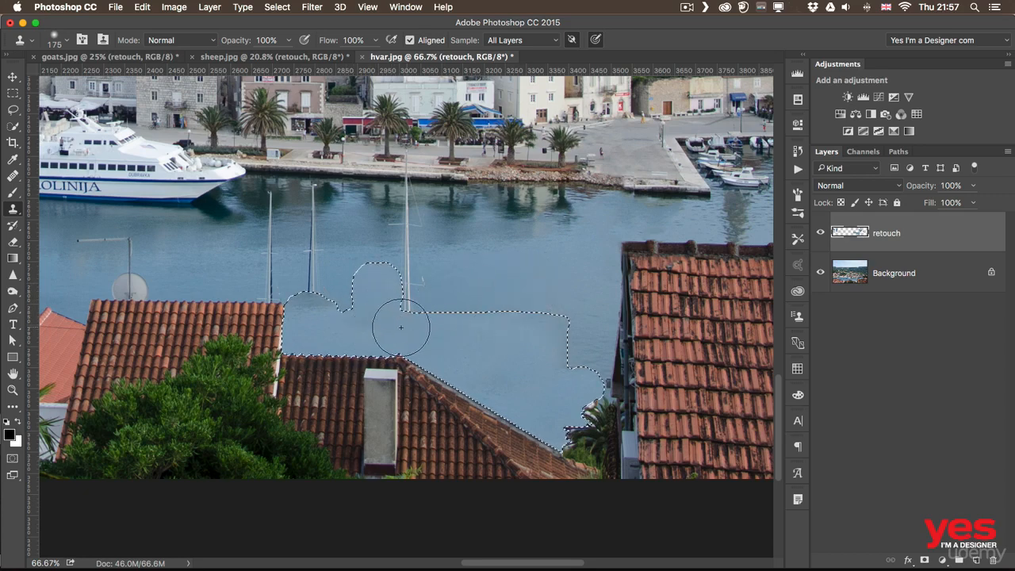
left_click_drag(368, 331, 460, 319)
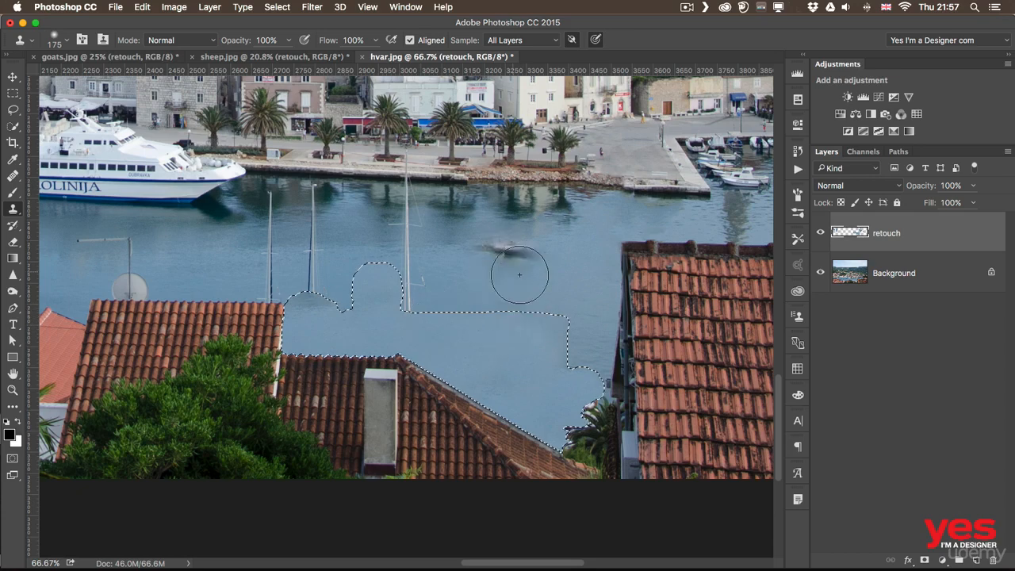
key("super+d")
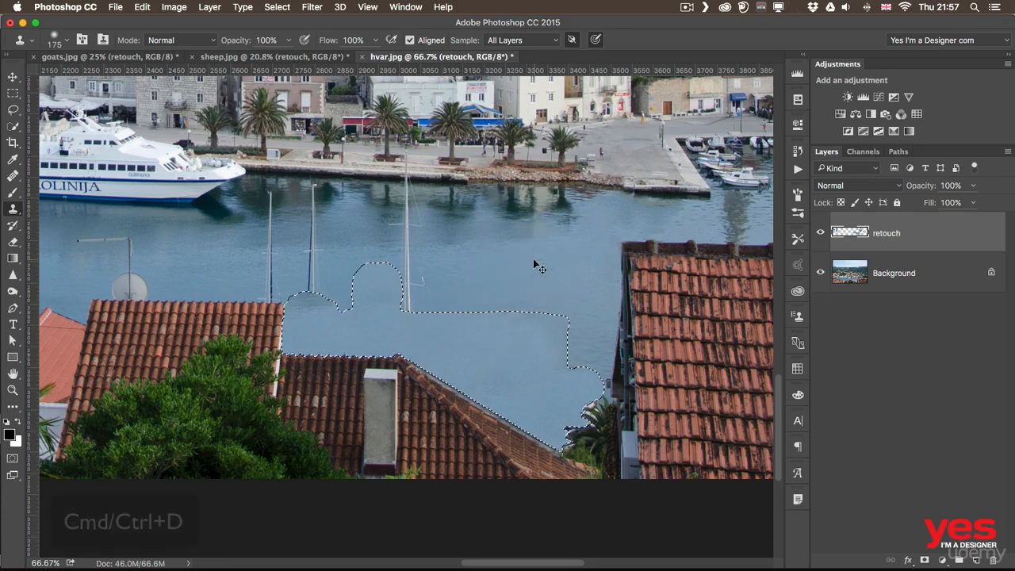
- Remove the tall mast nearest the quay from the water with a 40 px content-aware Spot Healing Brush
left_click(13, 176)
left_click(61, 176)
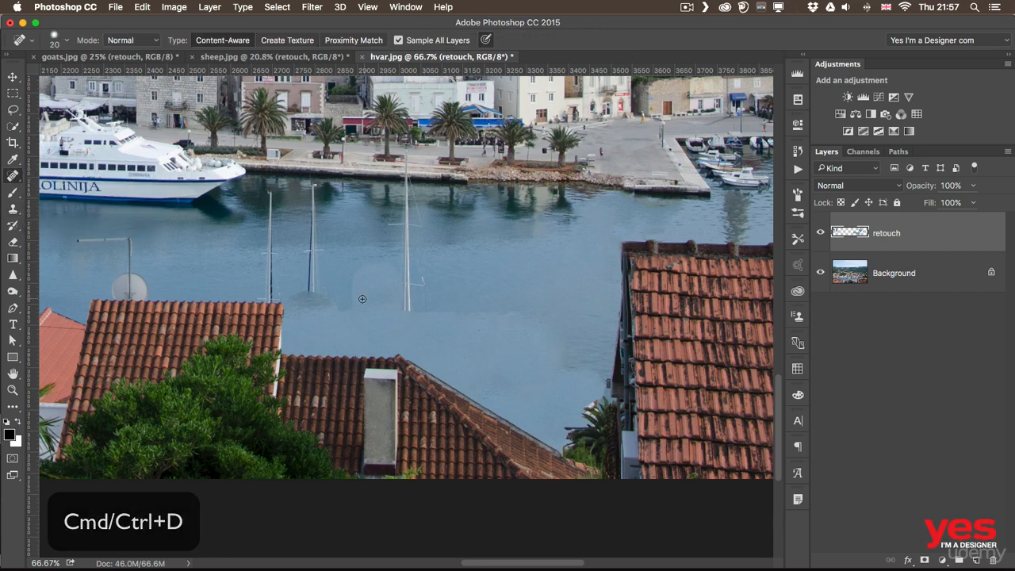
key("bracketright")
key("bracketright")
mouse_move(346, 301)
left_mouse_down()
mouse_move(351, 276)
mouse_move(404, 269)
mouse_move(409, 342)
mouse_move(410, 333)
left_mouse_up()
mouse_move(410, 285)
left_mouse_down()
mouse_move(408, 235)
mouse_move(387, 221)
mouse_move(416, 226)
mouse_move(405, 228)
mouse_move(409, 204)
mouse_move(417, 208)
mouse_move(410, 190)
mouse_move(409, 214)
mouse_move(402, 181)
mouse_move(400, 205)
mouse_move(409, 151)
mouse_move(407, 178)
left_mouse_up()
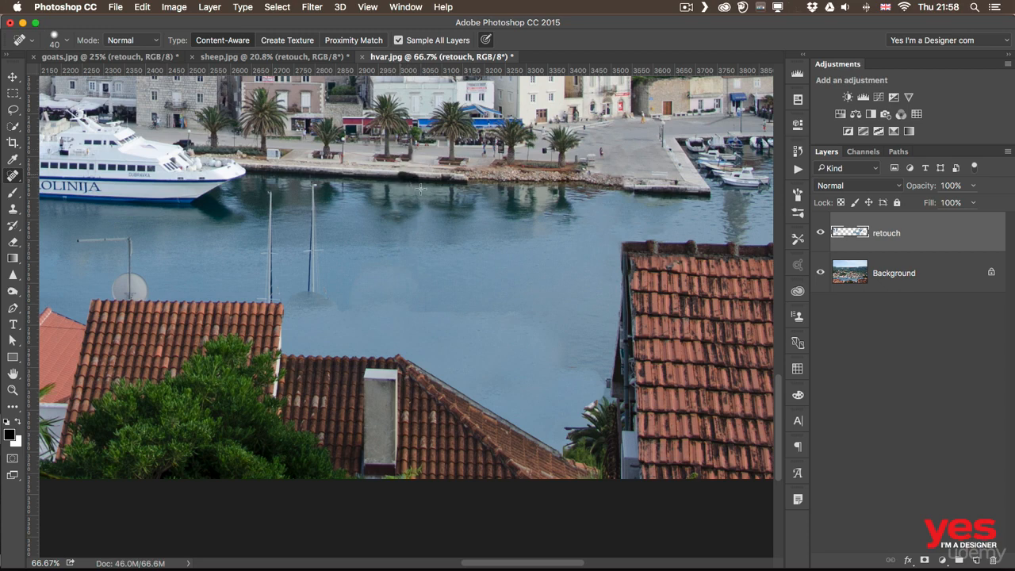
left_click(411, 181)
- Heal away the two remaining boat masts and the visible seam in the water with the 40 px Spot Healing Brush
mouse_move(304, 303)
left_mouse_down()
mouse_move(312, 278)
mouse_move(318, 307)
left_mouse_up()
mouse_move(312, 226)
left_mouse_down()
mouse_move(312, 261)
mouse_move(310, 181)
mouse_move(269, 220)
mouse_move(262, 296)
mouse_move(294, 292)
mouse_move(344, 314)
left_mouse_up()
left_click_drag(337, 309, 356, 302)
mouse_move(346, 313)
left_mouse_down()
mouse_move(409, 309)
mouse_move(416, 294)
mouse_move(414, 320)
mouse_move(471, 307)
left_mouse_up()
left_click(439, 330)
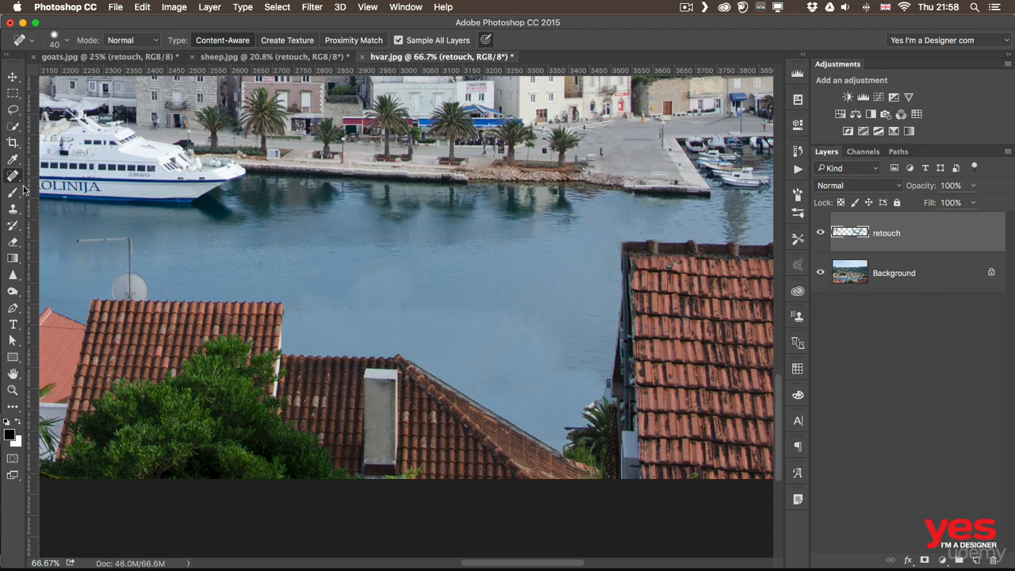
- Blend the patchy water where the masts and chimney stood, using the Healing Brush with clean sea sampled nearby
left_click(13, 175)
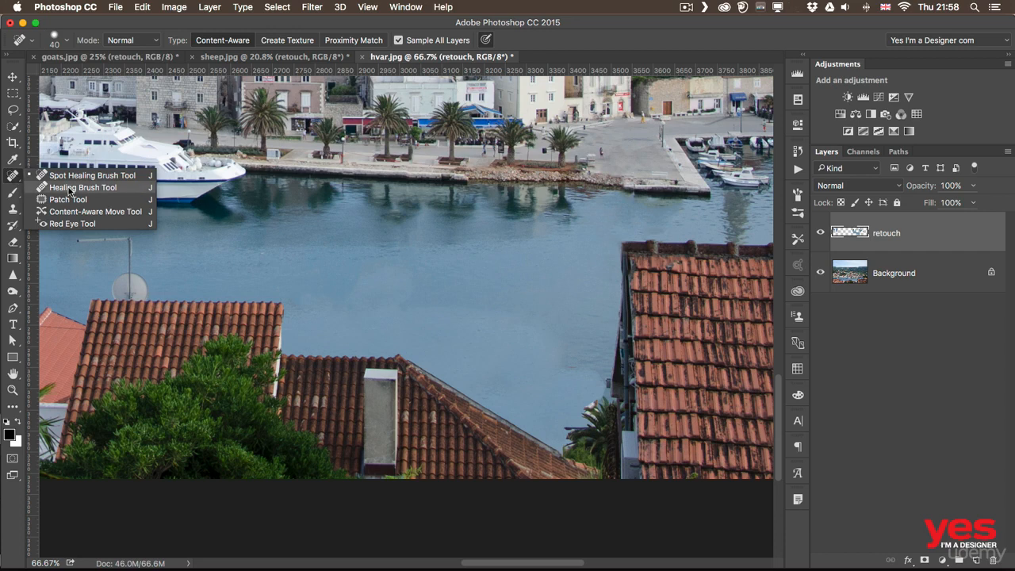
left_click(69, 188)
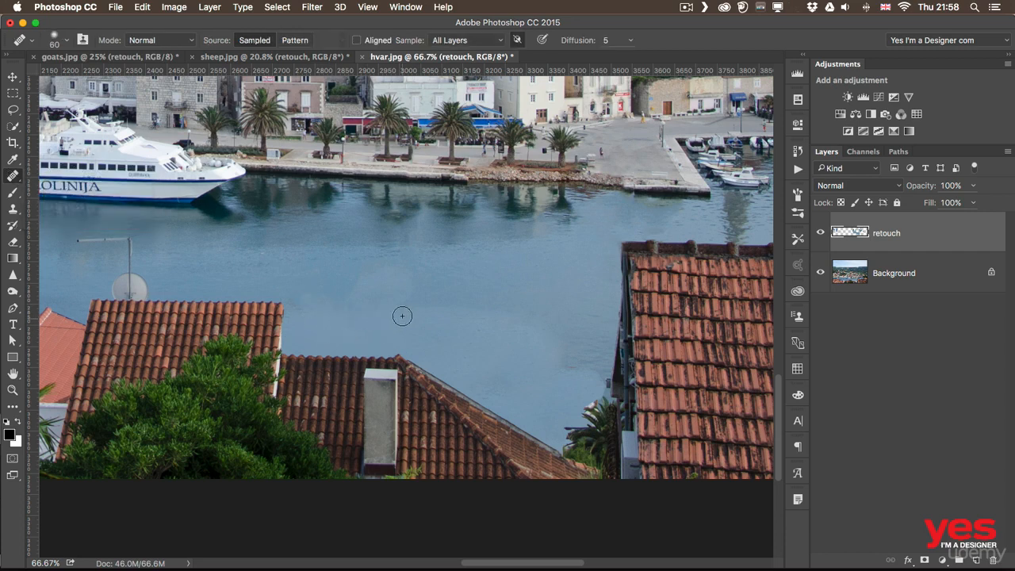
key("bracketright")
key("bracketright")
key("bracketright")
left_click(507, 260, "alt")
mouse_move(400, 288)
left_mouse_down()
mouse_move(360, 298)
mouse_move(397, 311)
left_mouse_up()
mouse_move(490, 280)
left_mouse_down()
mouse_move(401, 307)
mouse_move(401, 293)
mouse_move(341, 287)
left_mouse_up()
- Smooth the blotchy water between the sloping roof and the large tiled roof with a 105 px Healing Brush and sampled sea
key("bracketright")
key("bracketright")
key("bracketright")
key("bracketright")
key("bracketright")
left_click_drag(500, 325, 460, 322)
left_click_drag(546, 278, 523, 279, "ctrl+alt")
left_click(548, 273, "alt")
left_click_drag(557, 362, 557, 363)
left_click(557, 270, "alt")
mouse_move(531, 329)
left_mouse_down()
mouse_move(483, 331)
mouse_move(538, 332)
left_mouse_up()
mouse_move(494, 295)
left_mouse_down()
mouse_move(474, 322)
mouse_move(508, 314)
left_mouse_up()
left_click(546, 273, "alt")
- Even out the remaining tonal patches across the open water with the 105 px Healing Brush, and toggle the retouch layer to compare
left_click_drag(209, 283, 166, 295)
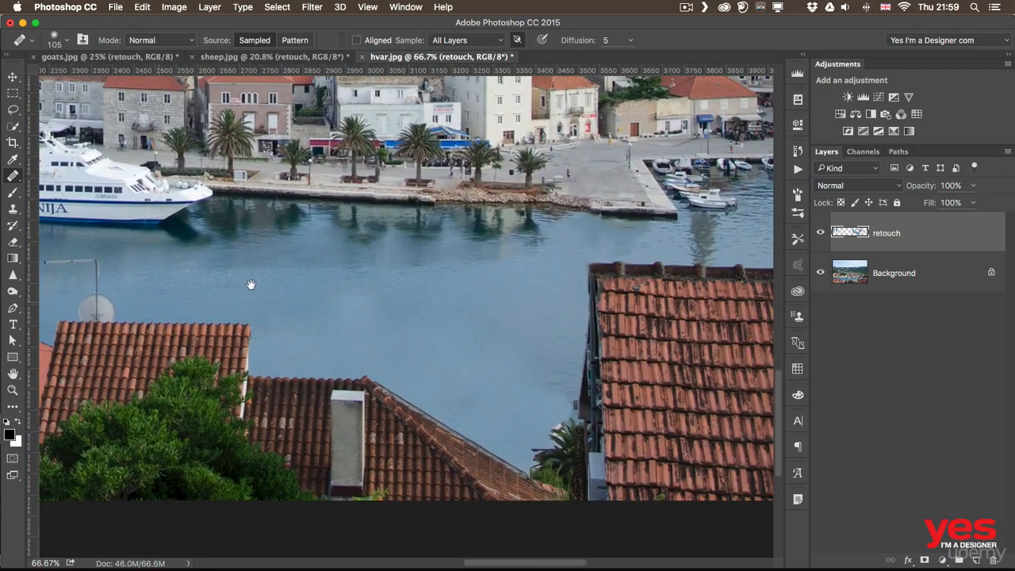
left_click(228, 289, "alt")
left_click_drag(359, 297, 351, 297)
left_click(349, 334)
left_click(487, 293, "alt")
left_click(346, 307)
left_click(460, 305, "alt")
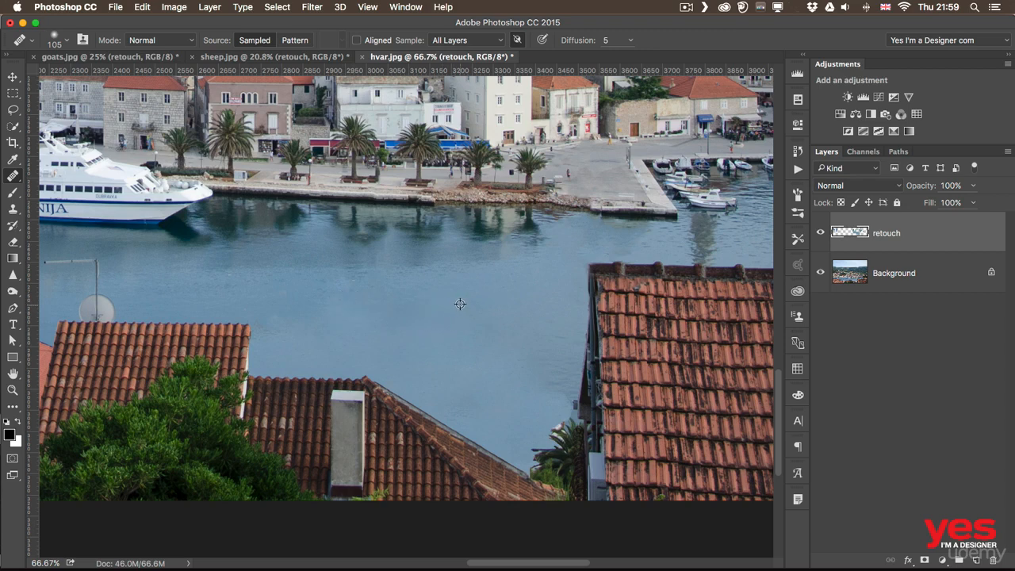
left_click(277, 327)
left_click(517, 330, "alt")
left_click_drag(540, 389, 547, 393)
left_click(821, 233)
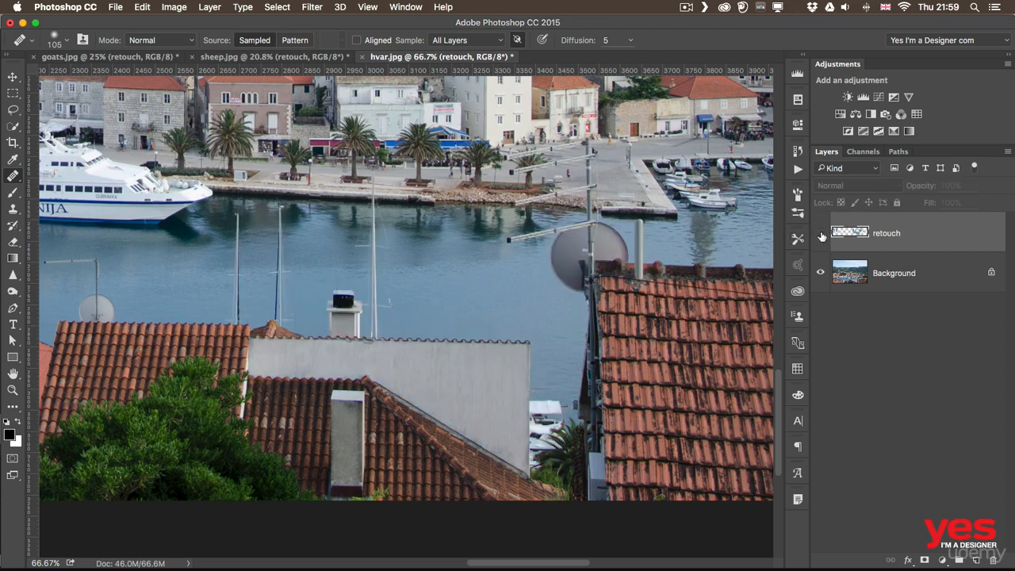
left_click(821, 233)
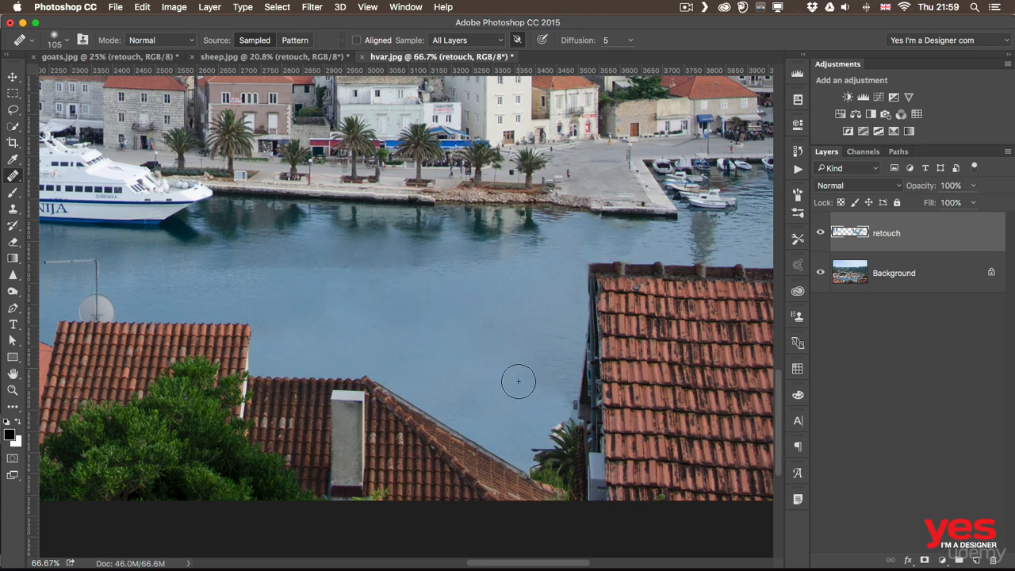
- Touch up the water just above the sloping roof edge and reduce the Healing Brush to 70 px
left_click_drag(444, 393, 457, 381)
key("bracketleft")
key("bracketleft")
key("bracketleft")
key("bracketleft")
- Fit the whole harbour photo in view and compare it with the retouch layer hidden and shown
key("z")
mouse_move(494, 333)
left_mouse_down()
mouse_move(422, 355)
mouse_move(408, 372)
left_mouse_up()
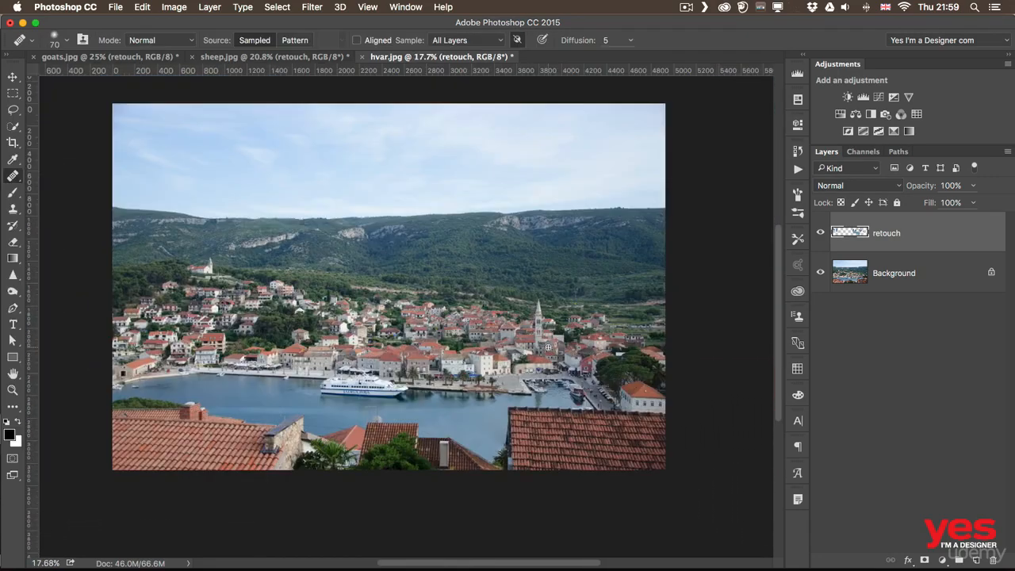
key("super+0")
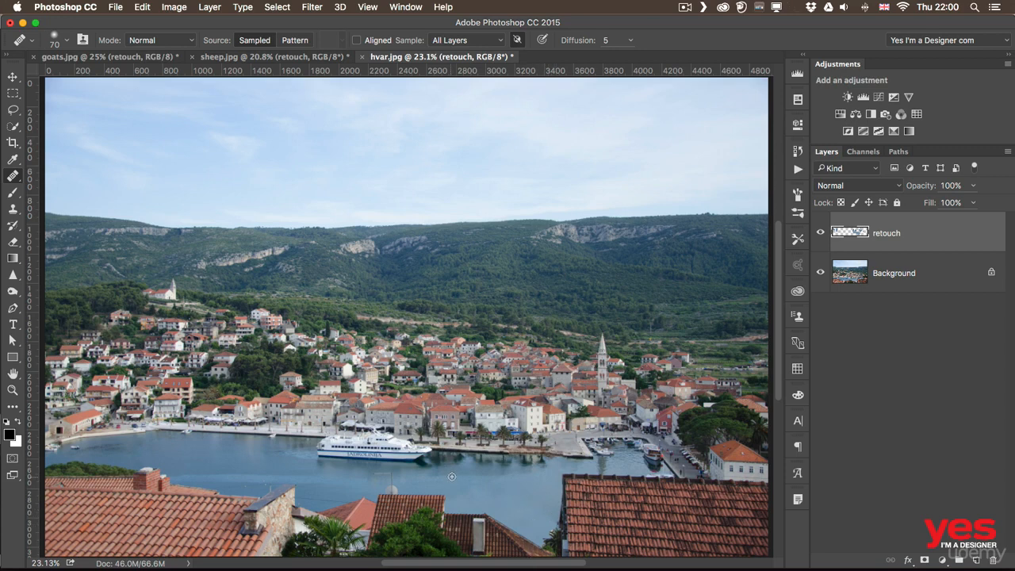
key("bracketright")
key("bracketright")
key("bracketright")
key("bracketright")
left_click(820, 233)
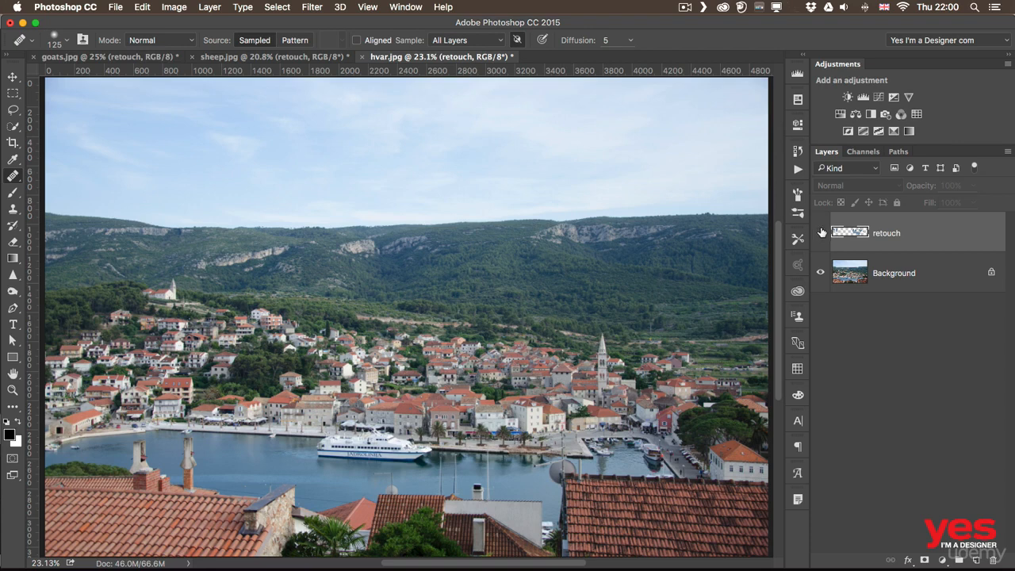
left_click(821, 233)
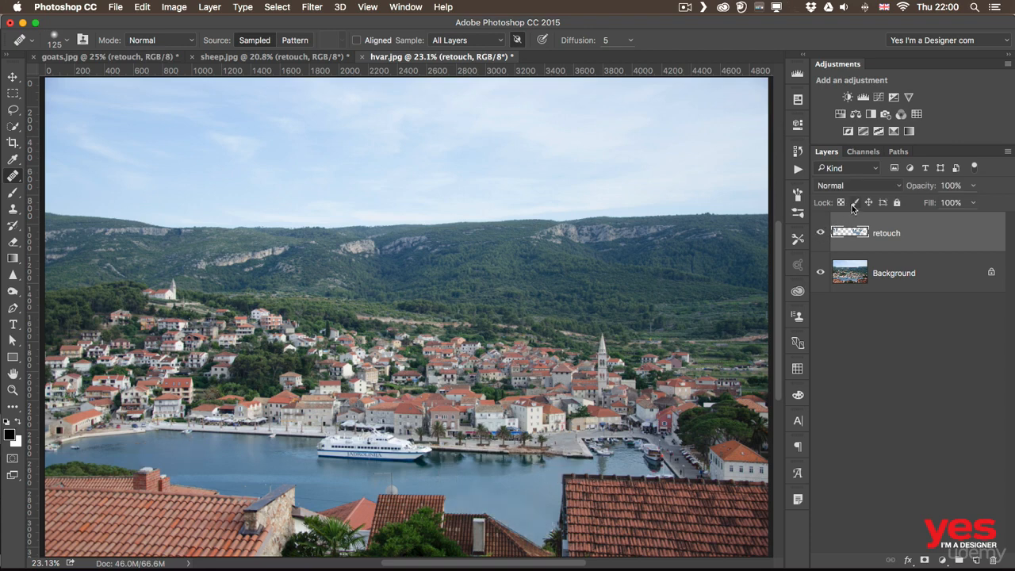